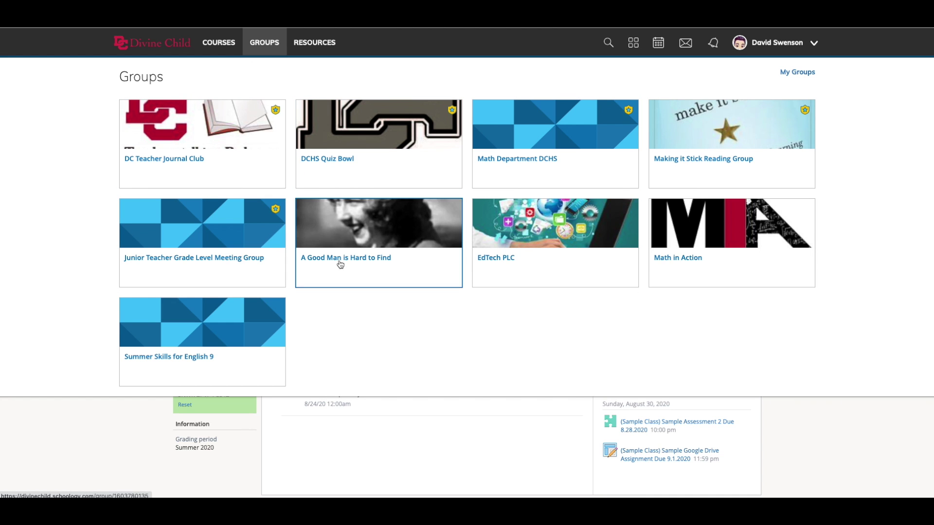
Review the My Groups and School Groups lists, and open the resources of the Math Department DCHS group
{"action": "left_click", "coordinate": [800, 75]}
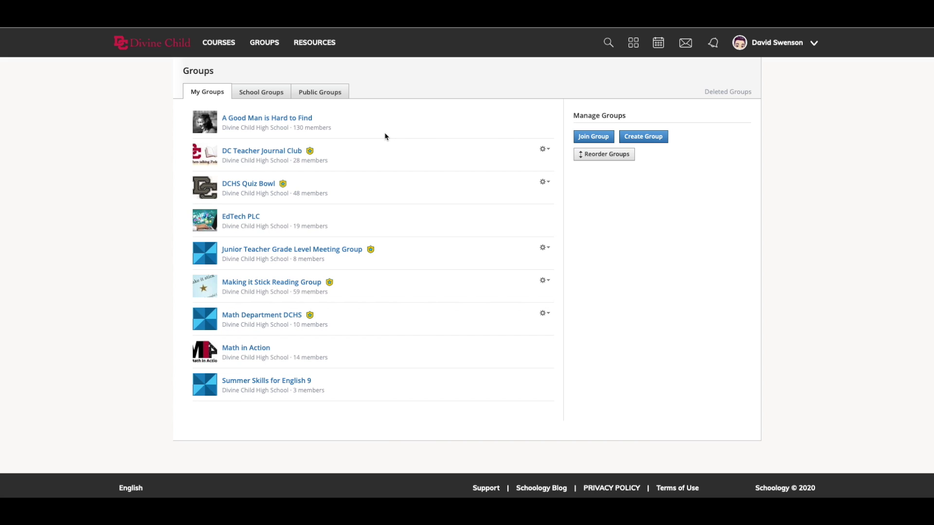
{"action": "left_click", "coordinate": [272, 99]}
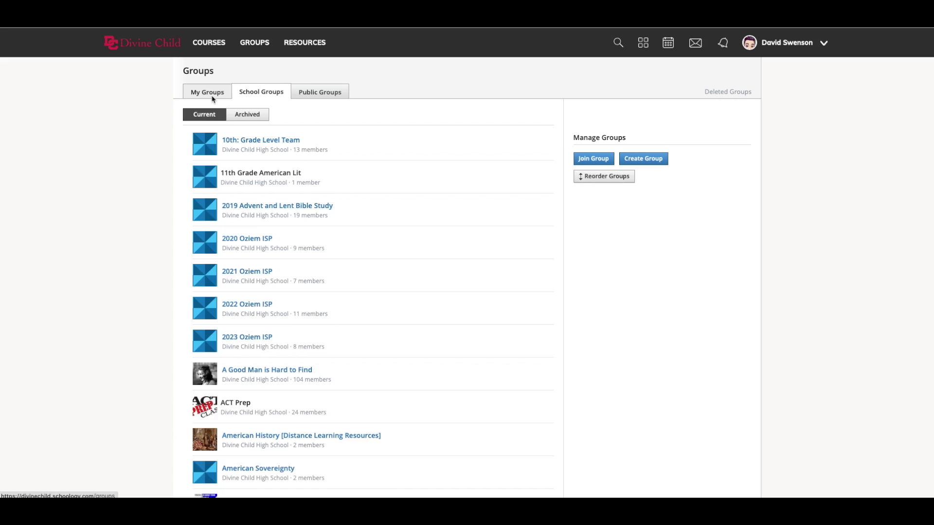
{"action": "left_click", "coordinate": [213, 99]}
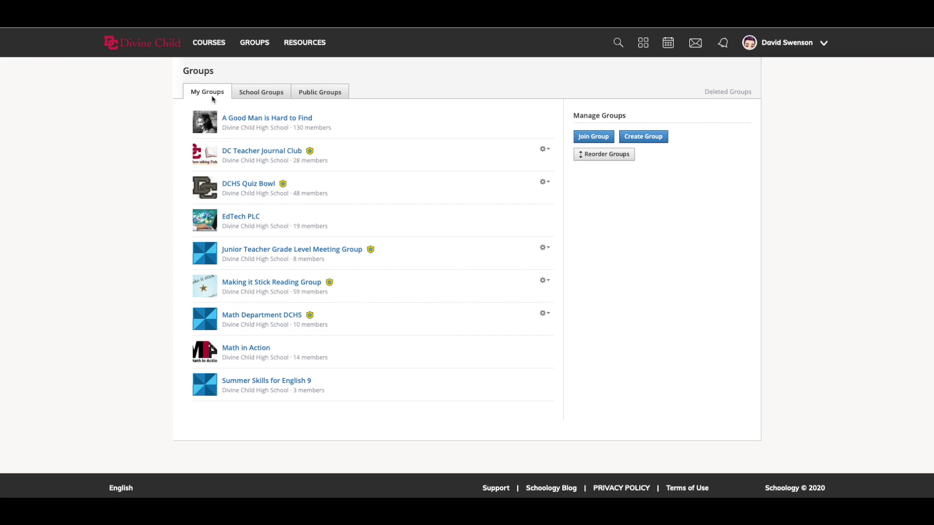
{"action": "left_click", "coordinate": [260, 314]}
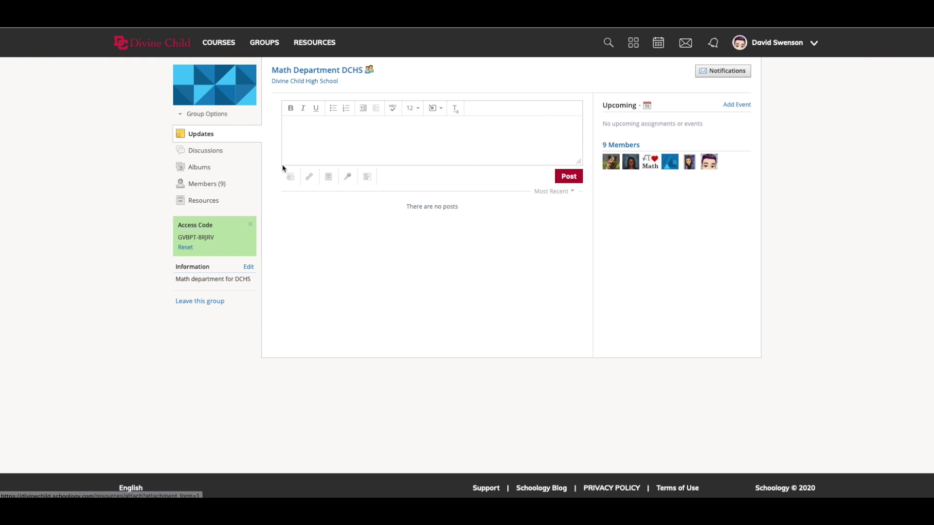
{"action": "left_click", "coordinate": [221, 200]}
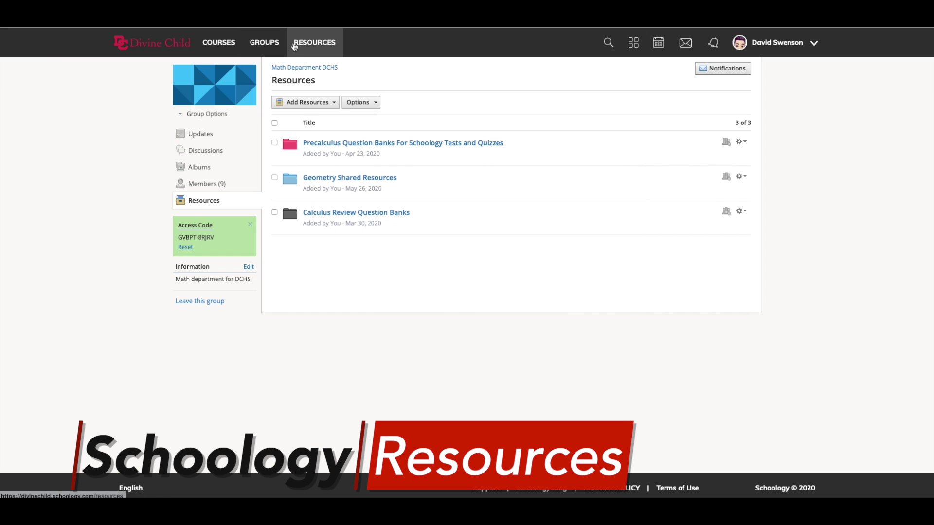
Go to the account's resource library and view the group resources and the connected resource apps
{"action": "left_click", "coordinate": [295, 46]}
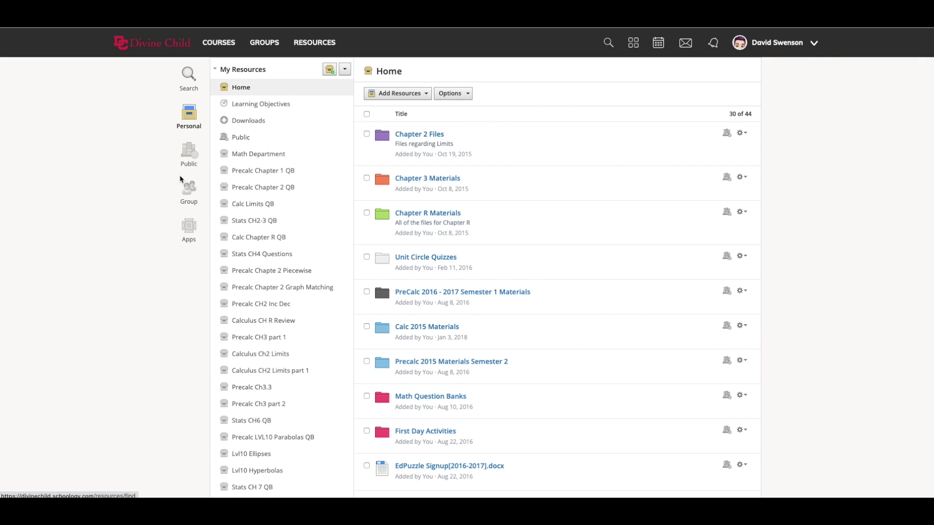
{"action": "left_click", "coordinate": [187, 189]}
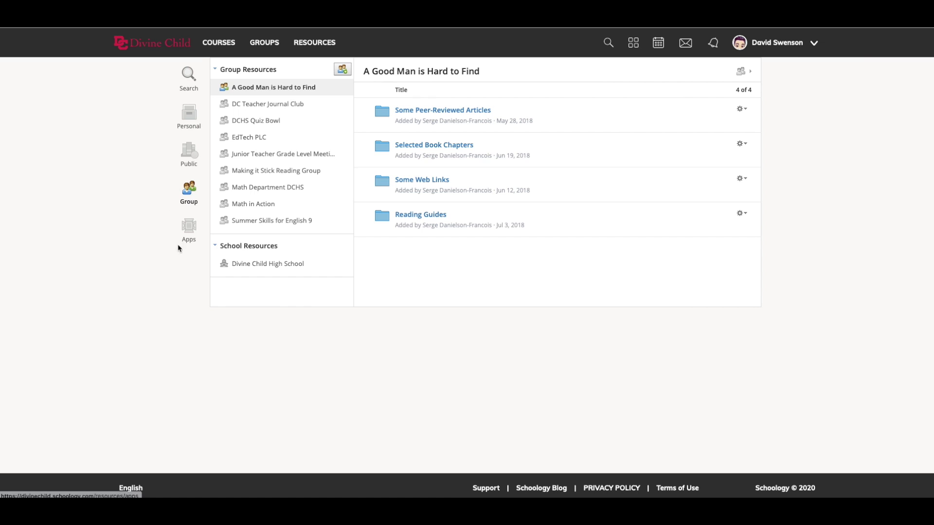
{"action": "left_click", "coordinate": [190, 233]}
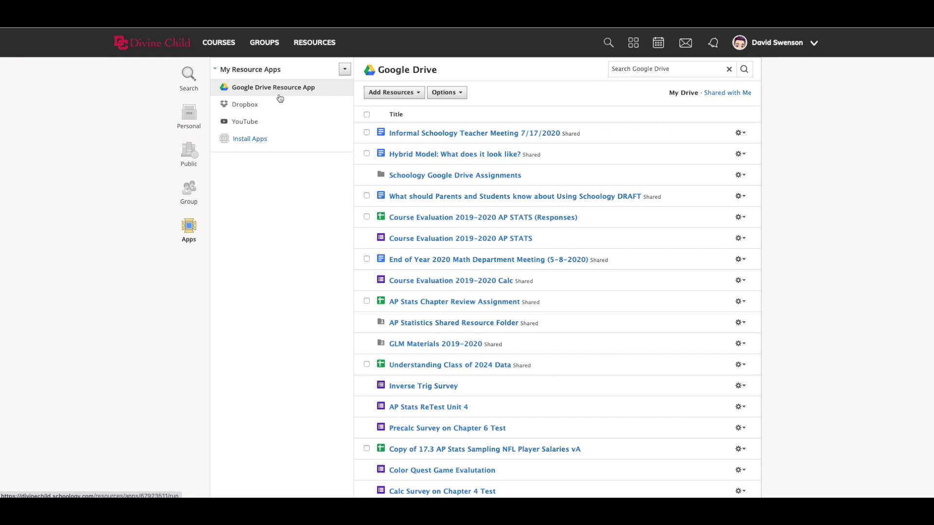
Agree to the third-party data-sharing consent, review the installable resource apps, and close the list without installing any
{"action": "left_click", "coordinate": [262, 141]}
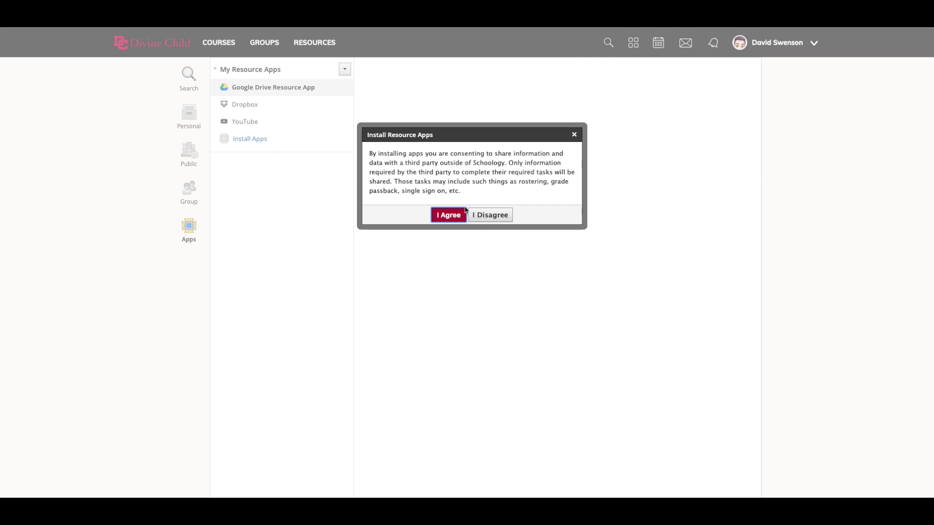
{"action": "left_click", "coordinate": [446, 215]}
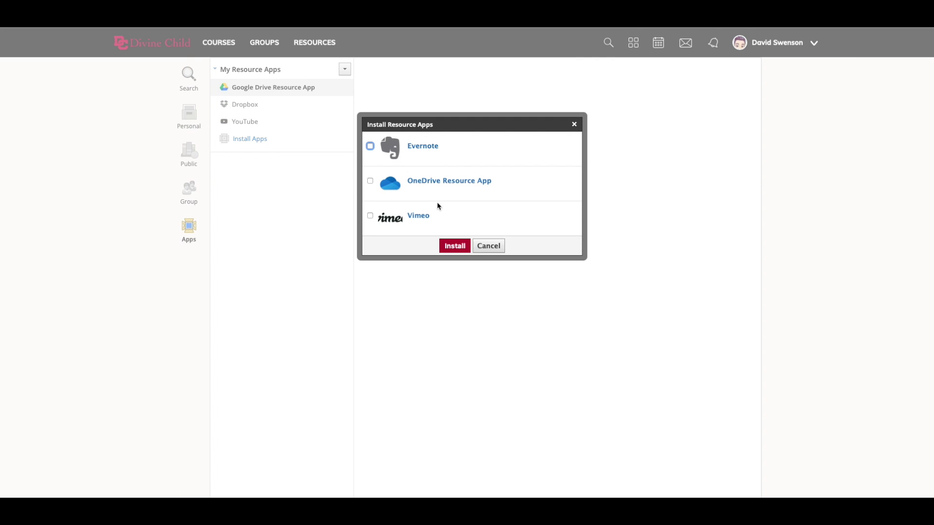
{"action": "scroll", "coordinate": [437, 206], "scroll_direction": "down", "scroll_amount": 1}
{"action": "left_click", "coordinate": [481, 216]}
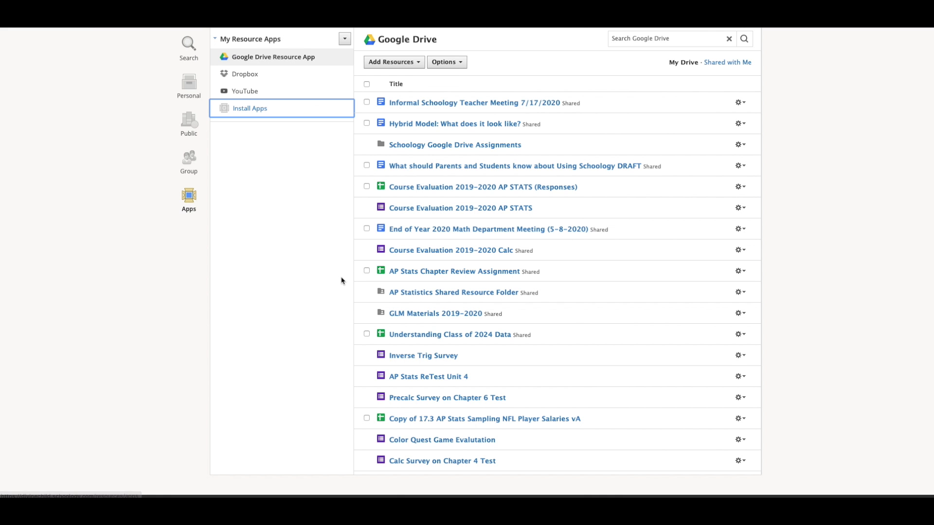
{"action": "scroll", "coordinate": [342, 281], "scroll_direction": "up", "scroll_amount": 1}
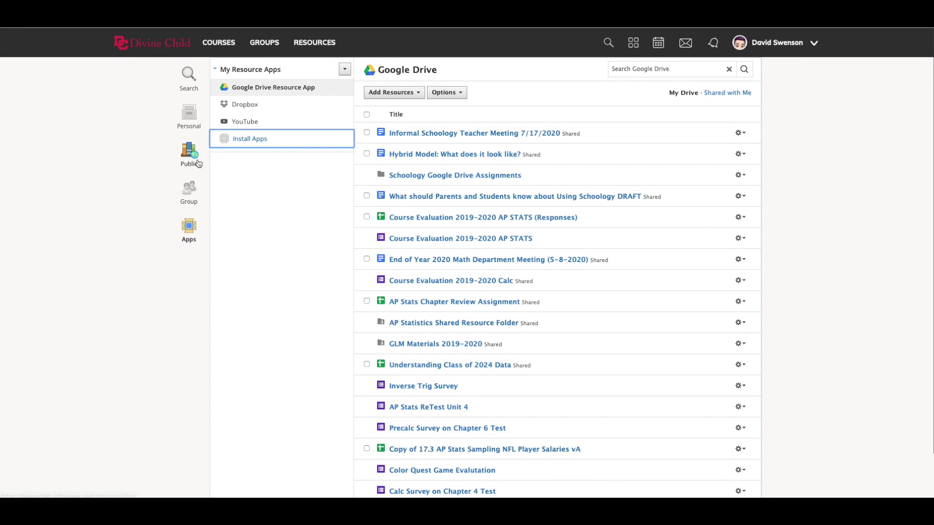
Browse the folders and files in the Home collection of the personal resources
{"action": "left_click", "coordinate": [188, 116]}
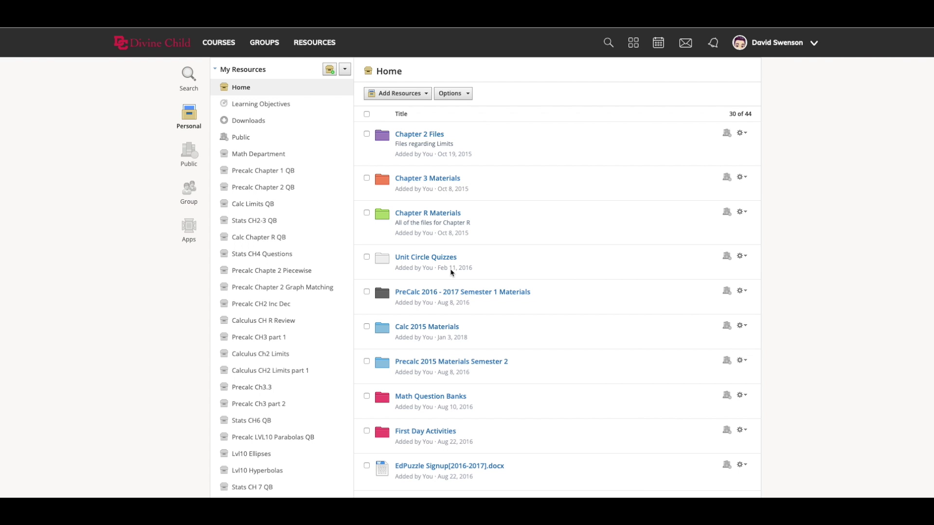
{"action": "scroll", "coordinate": [451, 273], "scroll_direction": "down", "scroll_amount": 15}
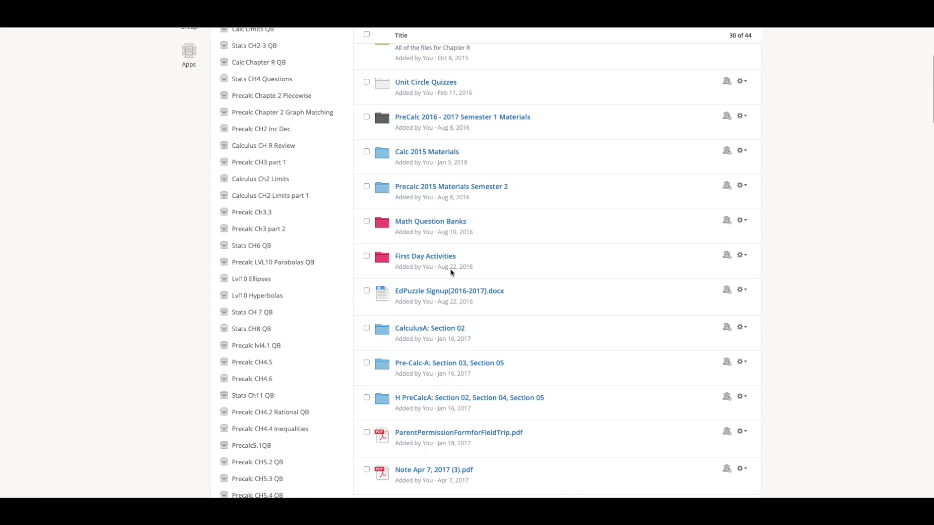
{"action": "scroll", "coordinate": [451, 273], "scroll_direction": "up", "scroll_amount": 15}
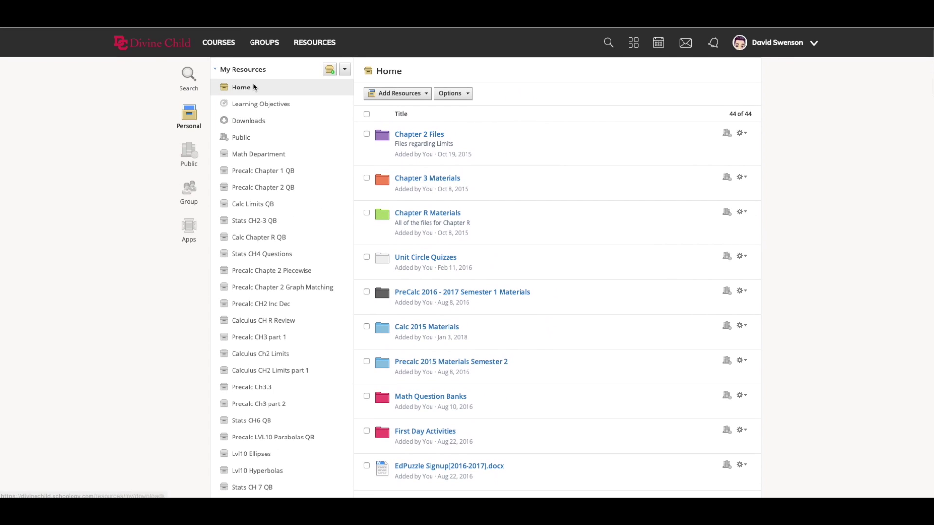
Go to the full My Courses list and display the archived courses
{"action": "left_click", "coordinate": [219, 42]}
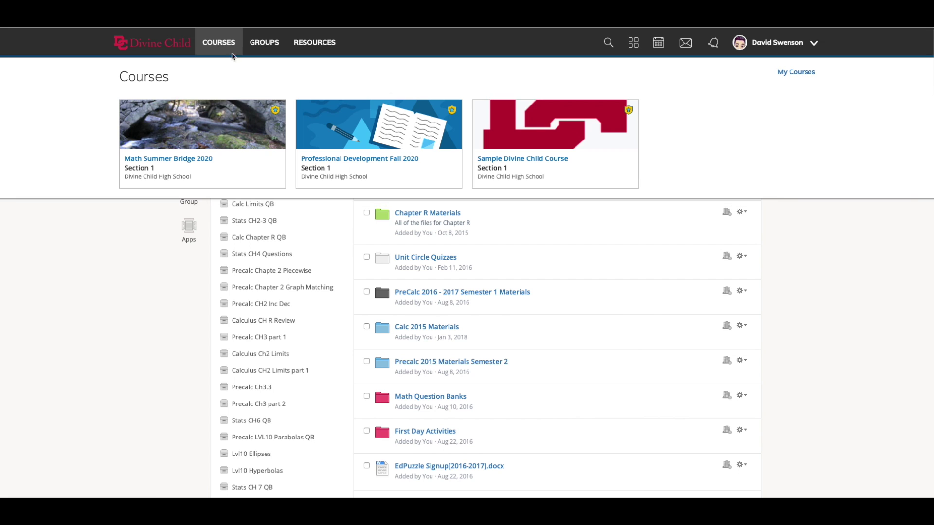
{"action": "left_click", "coordinate": [781, 72]}
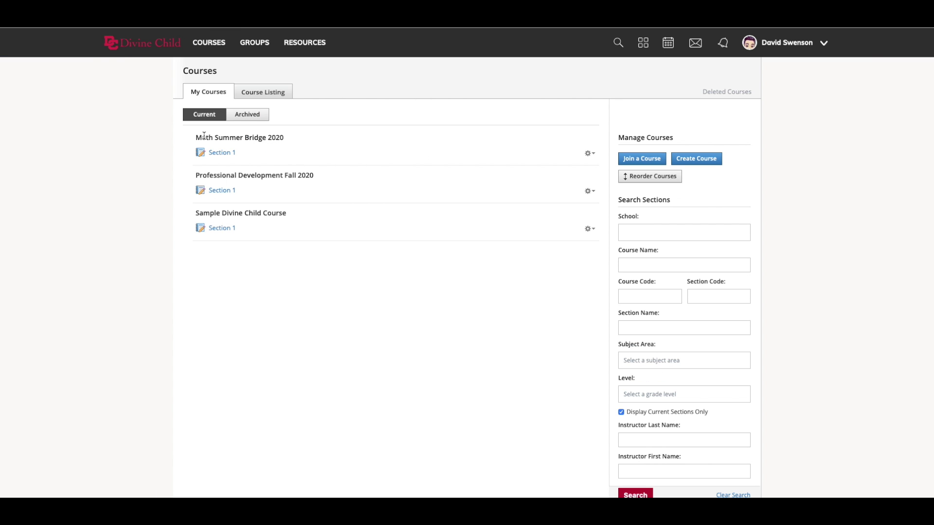
{"action": "left_click", "coordinate": [251, 117]}
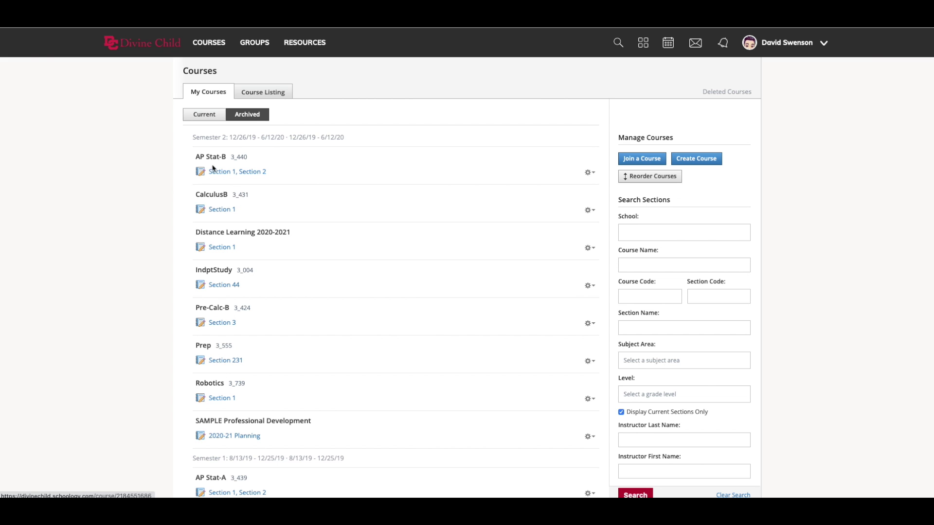
View the Copy Section settings for the archived AP Stat-B course and close them without copying
{"action": "left_click", "coordinate": [597, 173]}
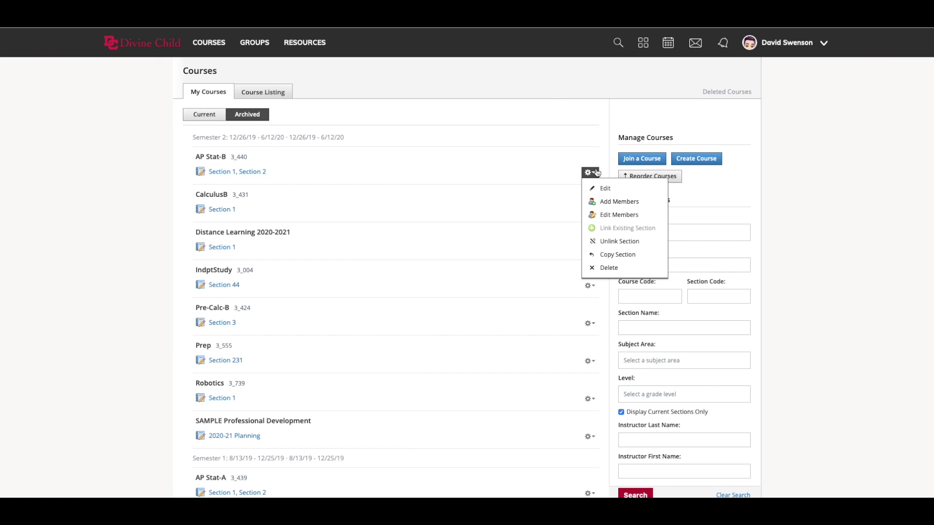
{"action": "left_click", "coordinate": [607, 253]}
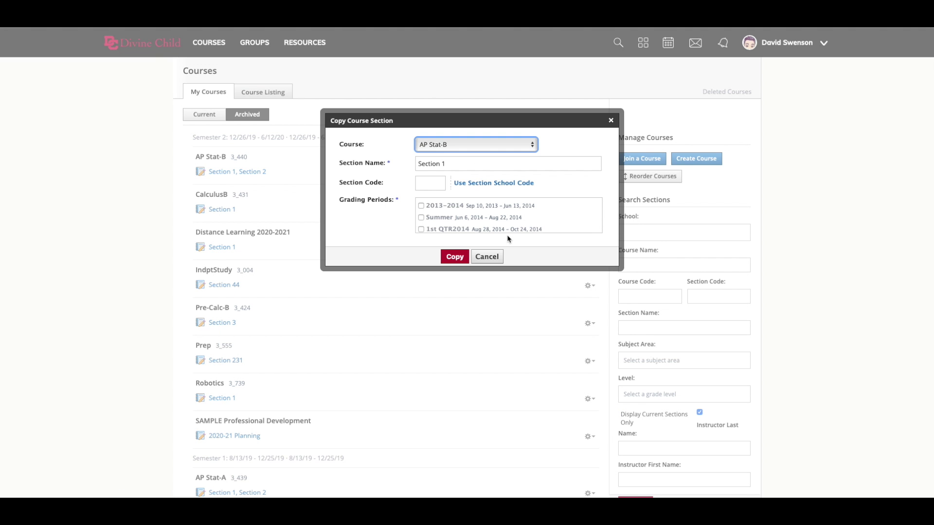
{"action": "left_click", "coordinate": [487, 257]}
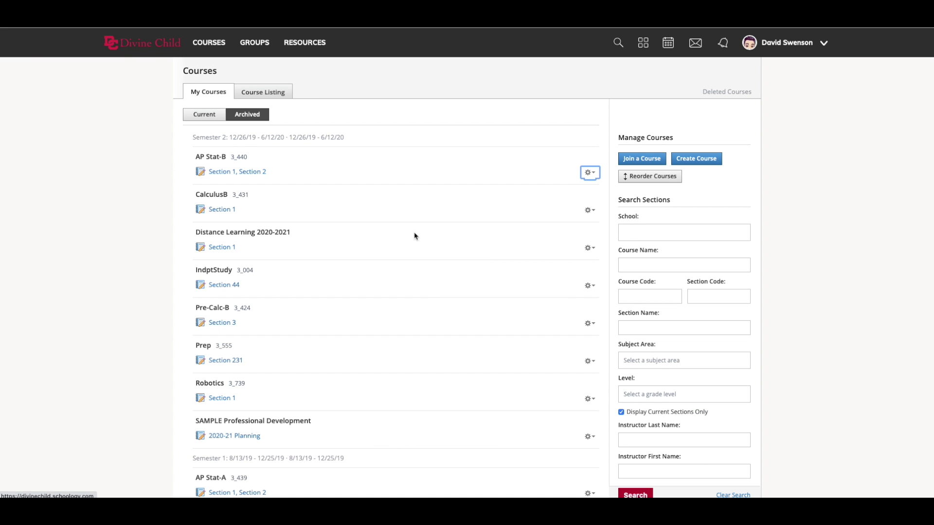
Open the archived AP Stat-B course and find the option for saving the whole course to resources
{"action": "left_click", "coordinate": [222, 171]}
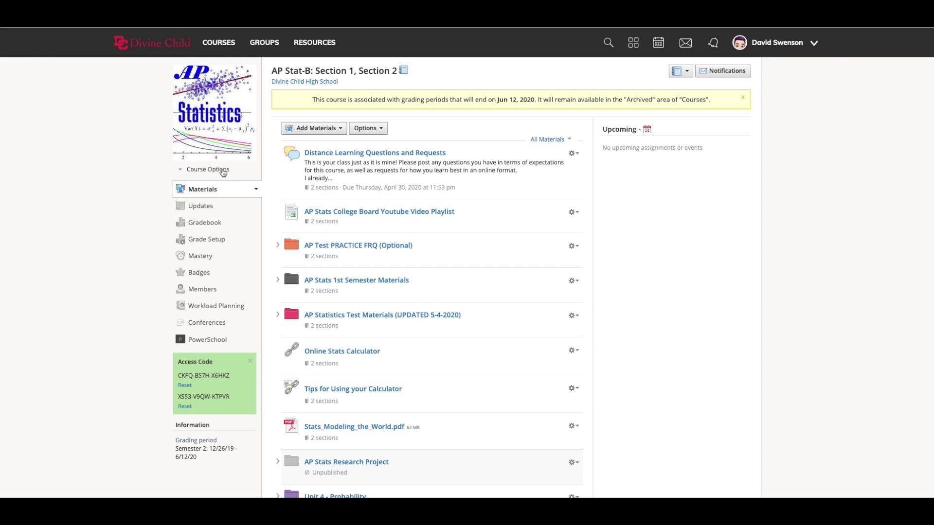
{"action": "left_click", "coordinate": [379, 129]}
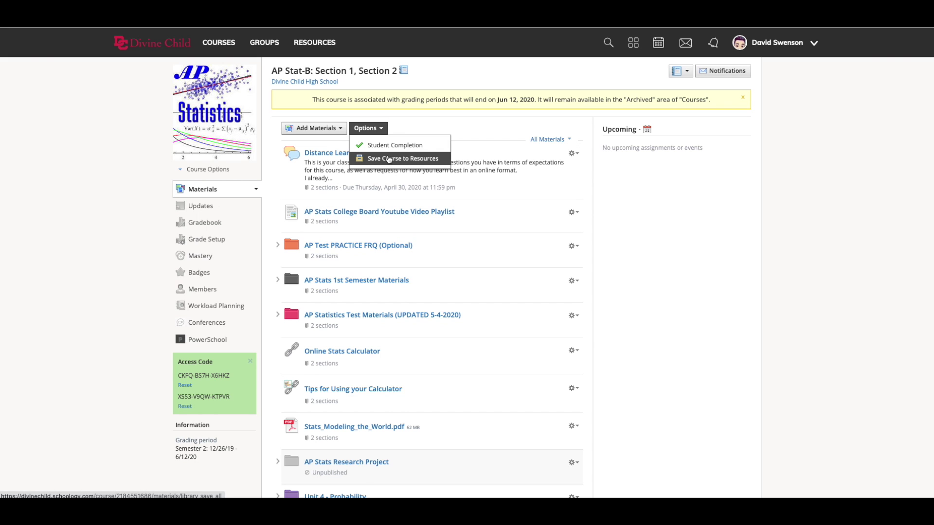
{"action": "left_click", "coordinate": [207, 44]}
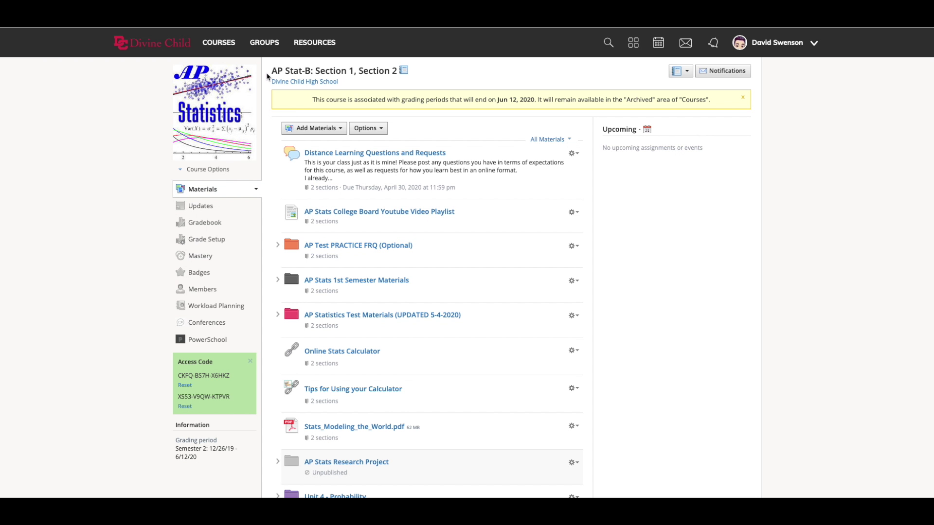
Return to the personal resources and look through the complete Home collection of folders, PDFs and question banks
{"action": "left_click", "coordinate": [311, 42]}
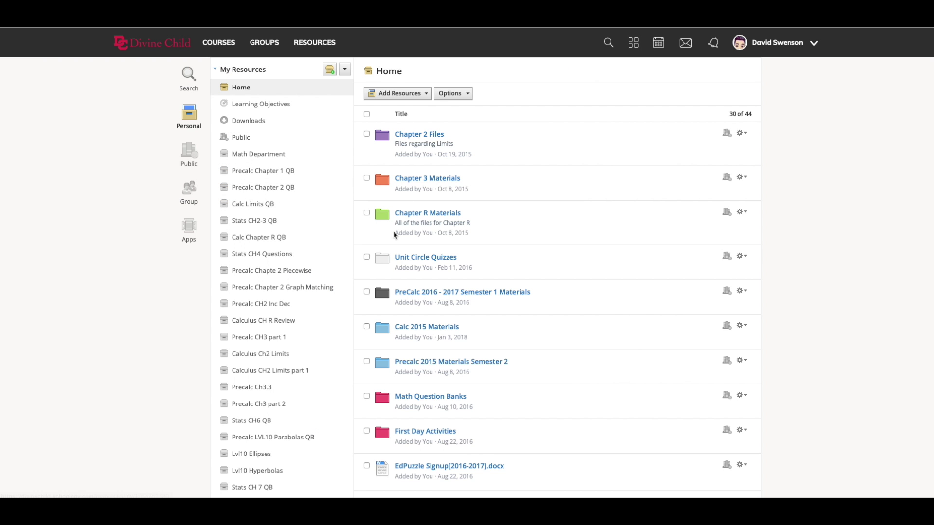
{"action": "scroll", "coordinate": [468, 304], "scroll_direction": "down", "scroll_amount": 1}
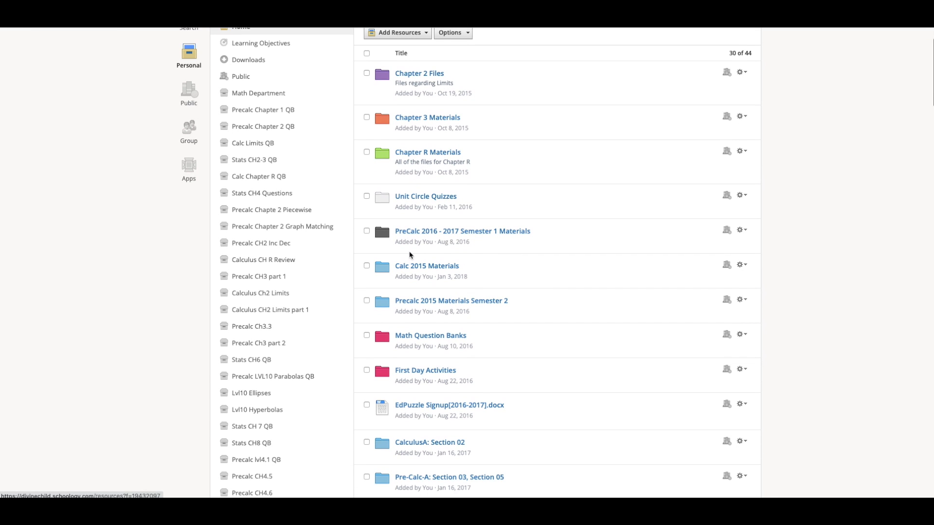
{"action": "scroll", "coordinate": [523, 253], "scroll_direction": "up", "scroll_amount": 1}
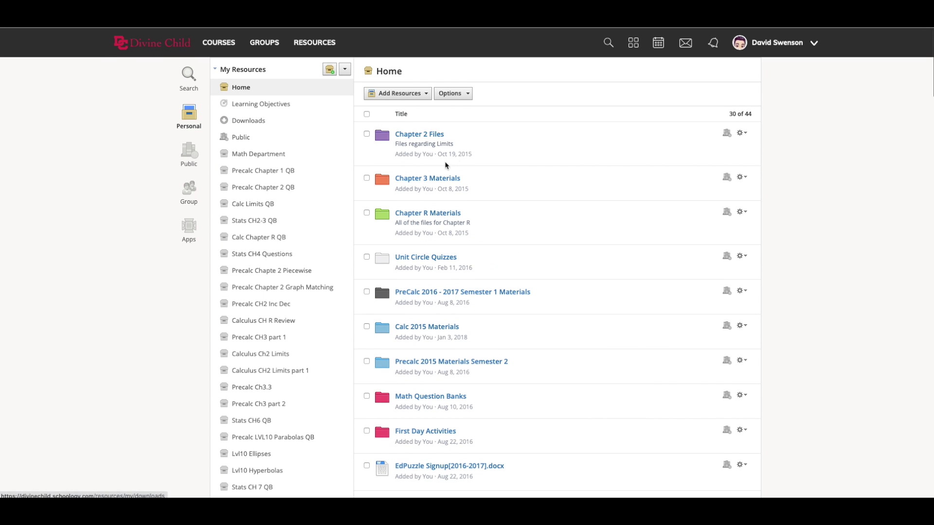
{"action": "scroll", "coordinate": [428, 334], "scroll_direction": "down", "scroll_amount": 3}
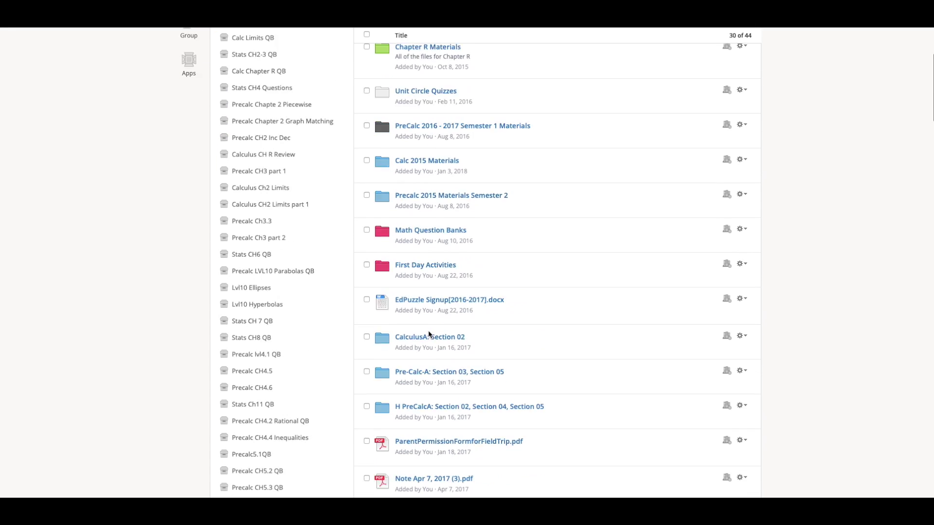
{"action": "scroll", "coordinate": [428, 334], "scroll_direction": "up", "scroll_amount": 1}
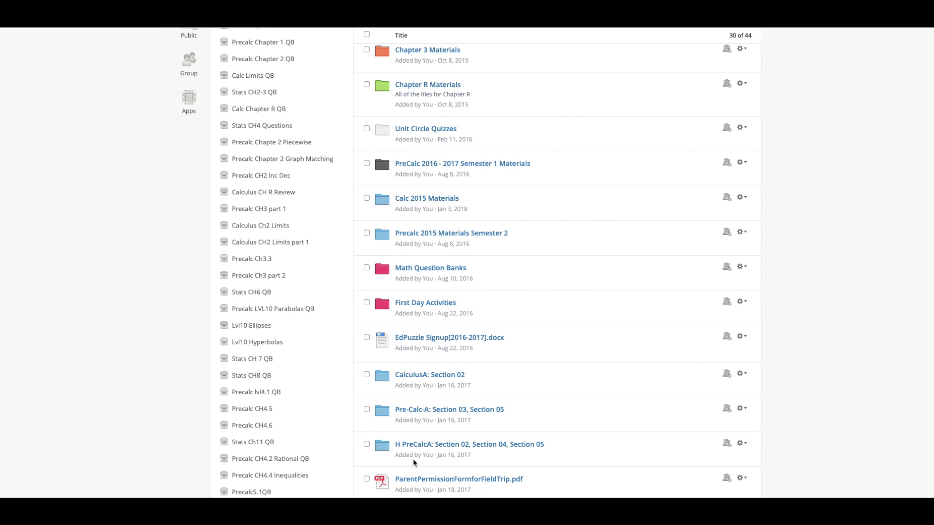
{"action": "scroll", "coordinate": [421, 366], "scroll_direction": "down", "scroll_amount": 7}
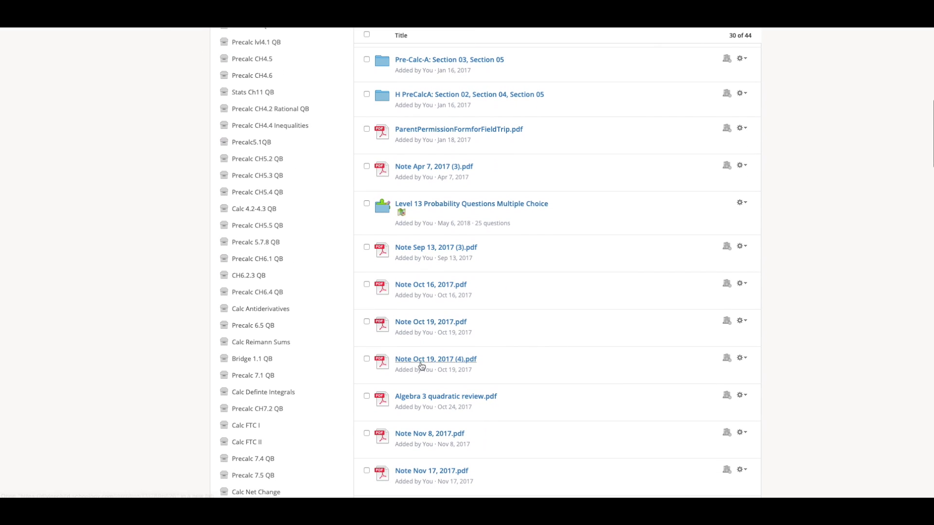
{"action": "scroll", "coordinate": [312, 341], "scroll_direction": "down", "scroll_amount": 8}
{"action": "scroll", "coordinate": [327, 451], "scroll_direction": "up", "scroll_amount": 20}
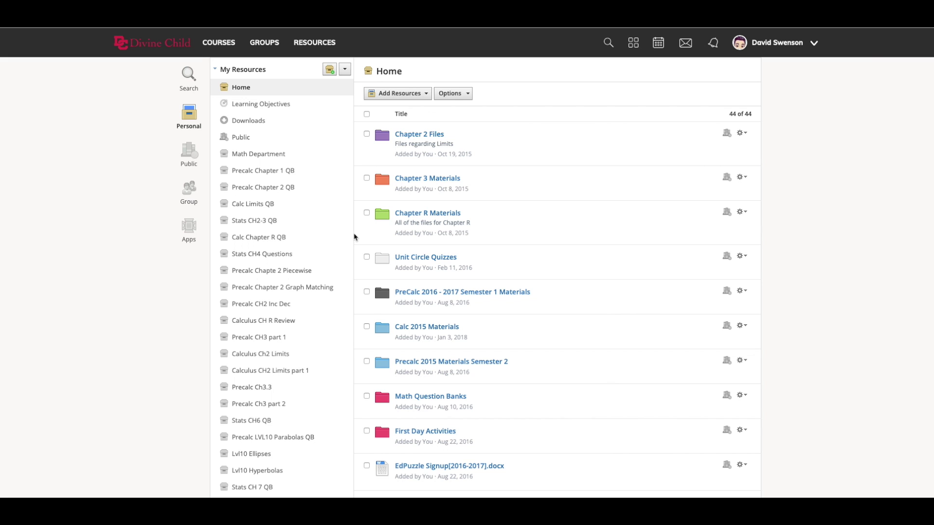
Start a Blackboard ZIP import into a new collection titled Test, go as far as the file attachment, and cancel it without importing
{"action": "left_click", "coordinate": [346, 70]}
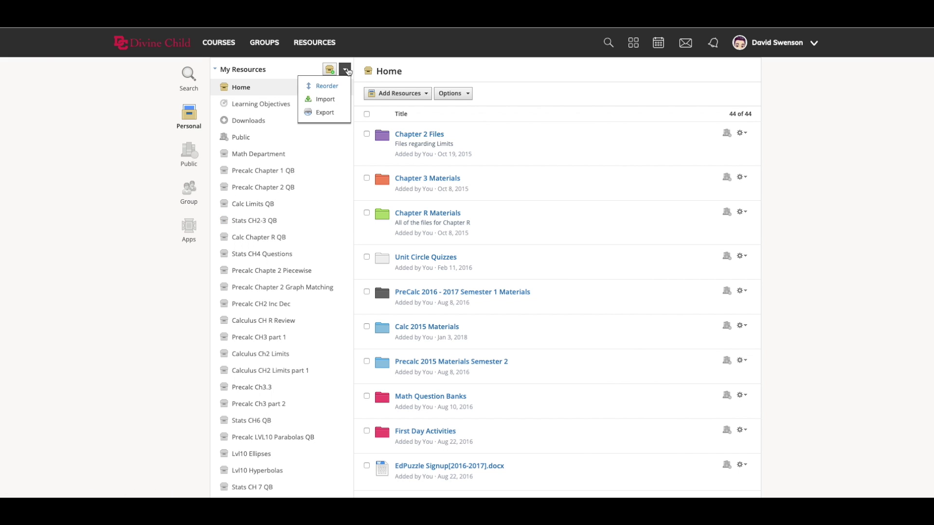
{"action": "left_click", "coordinate": [326, 99]}
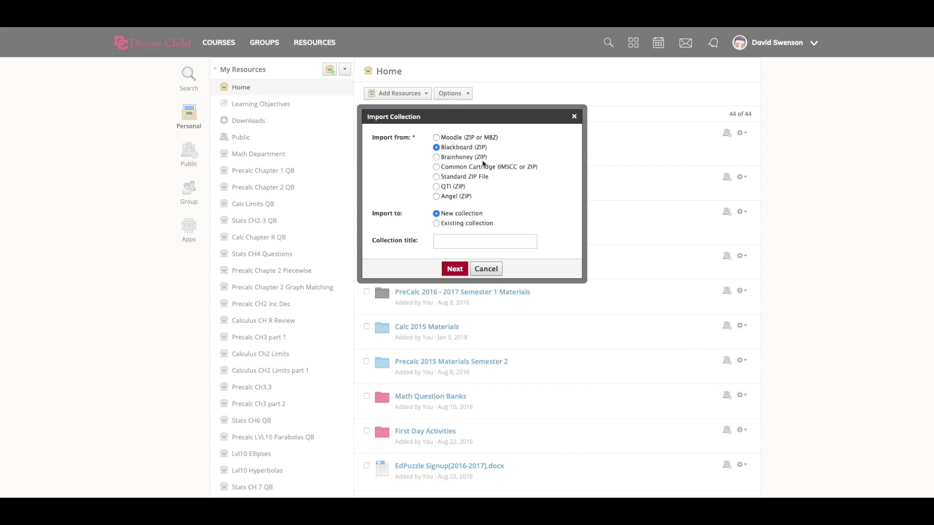
{"action": "left_click", "coordinate": [459, 243]}
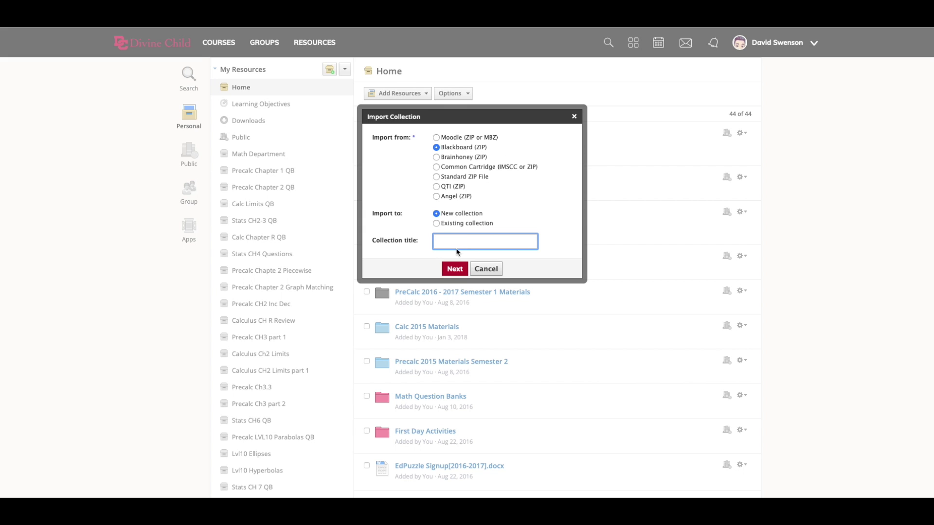
{"action": "type", "text": "Test"}
{"action": "left_click", "coordinate": [455, 269]}
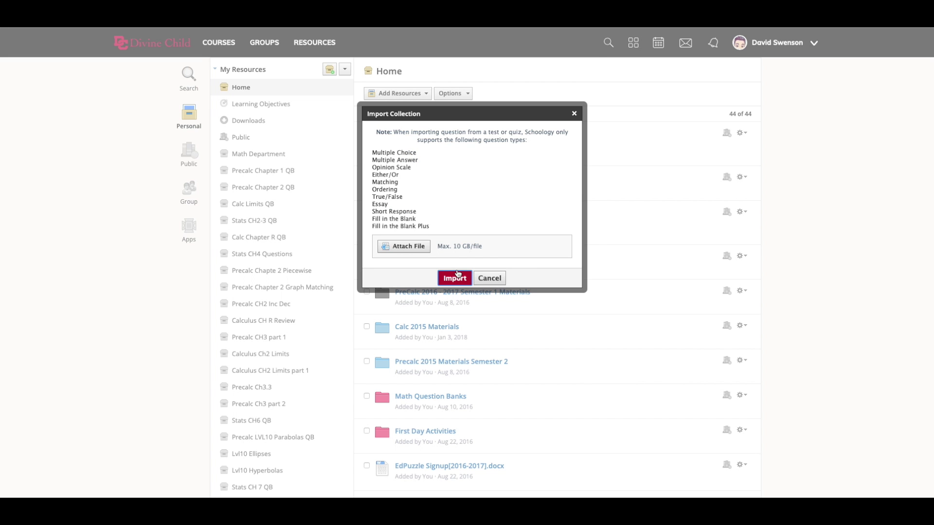
{"action": "left_click", "coordinate": [399, 246]}
{"action": "left_click", "coordinate": [591, 238]}
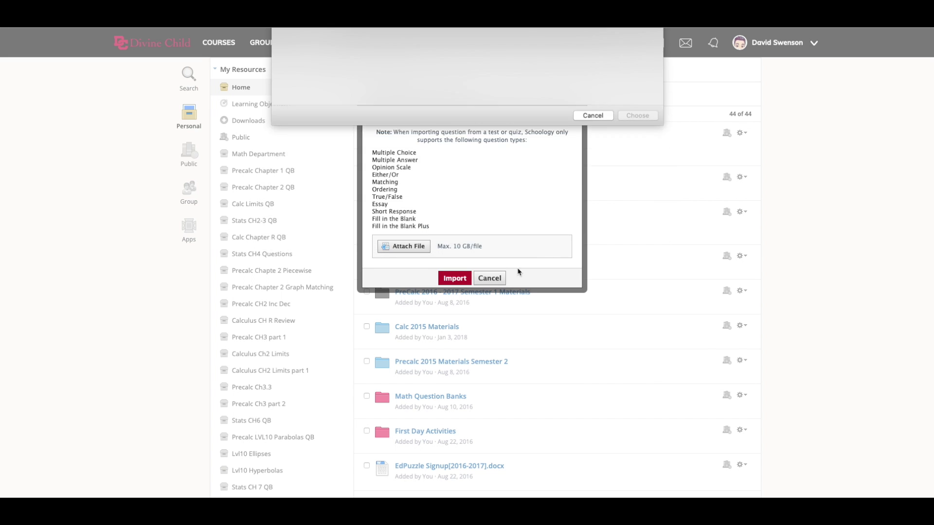
{"action": "left_click", "coordinate": [490, 279]}
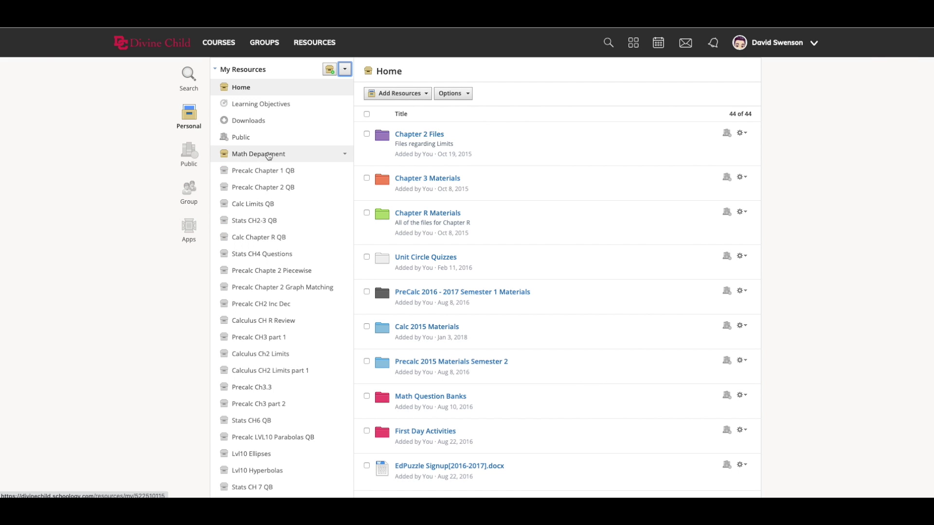
Show the personal Learning Objectives and check which kinds of items can be added, including state standards and Common Core
{"action": "left_click", "coordinate": [269, 107]}
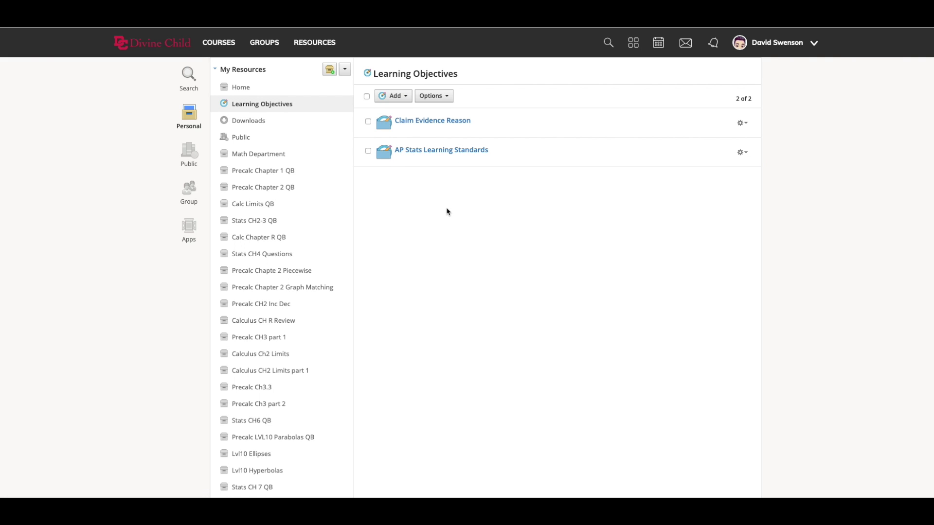
{"action": "left_click", "coordinate": [405, 96]}
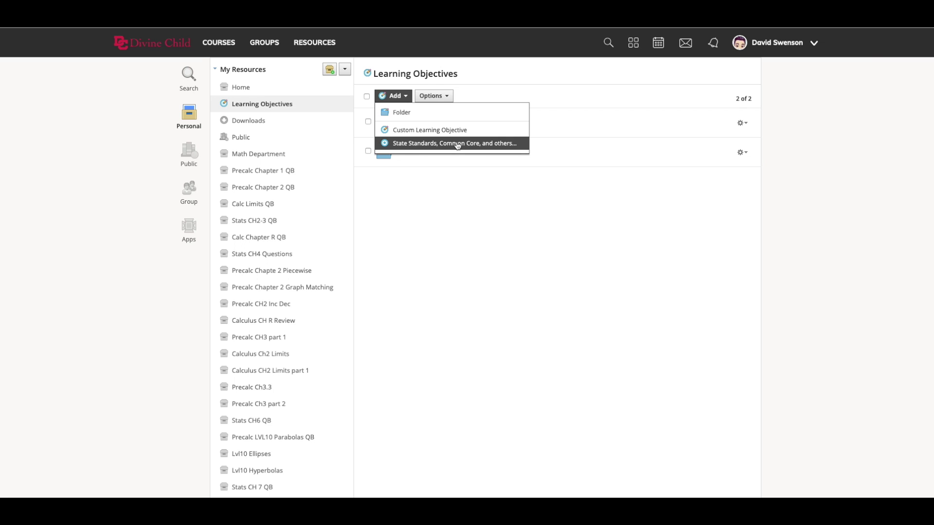
{"action": "left_click", "coordinate": [463, 201]}
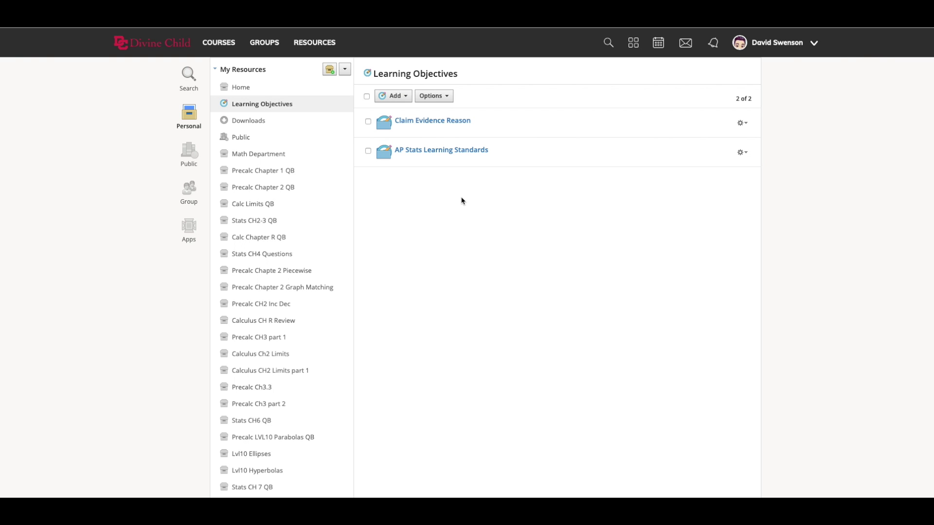
Review the objectives in the Claim Evidence Reason folder and its options for adding items, and return to Learning Objectives
{"action": "left_click", "coordinate": [439, 123]}
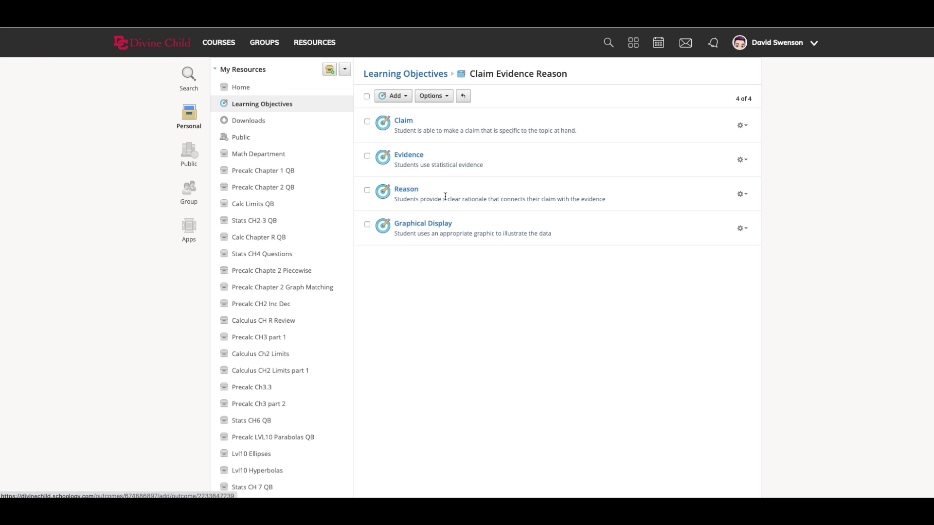
{"action": "left_click", "coordinate": [408, 98]}
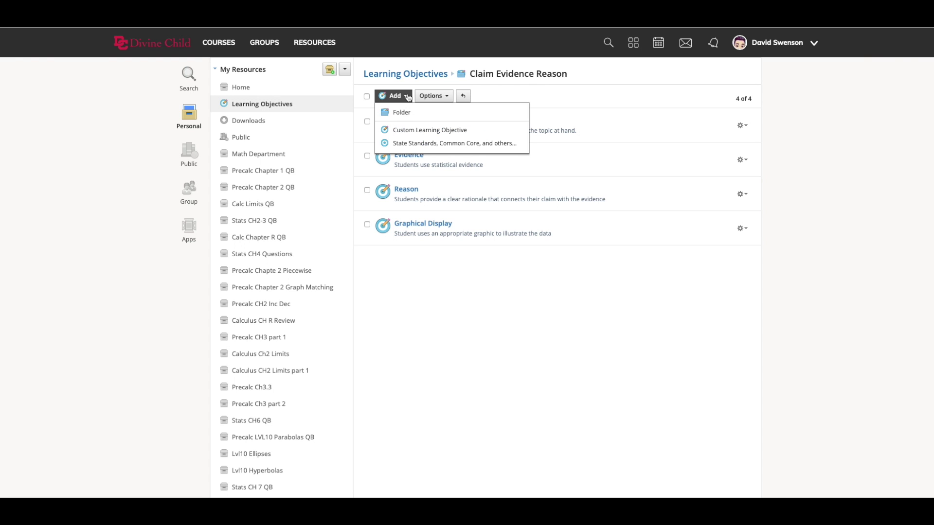
{"action": "left_click", "coordinate": [418, 75]}
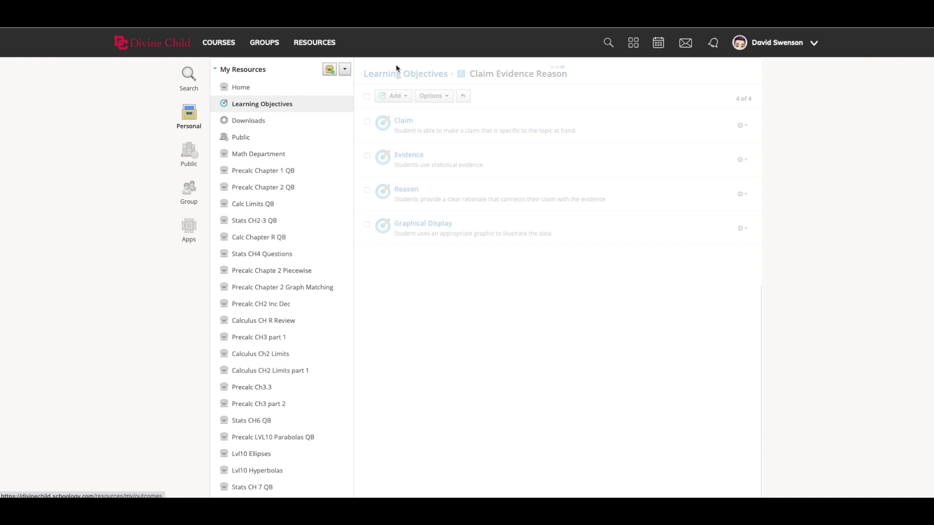
Look through the AP Stats Learning Standards folder and open its AP Stats Unit 7 Standards subfolder
{"action": "left_click", "coordinate": [419, 155]}
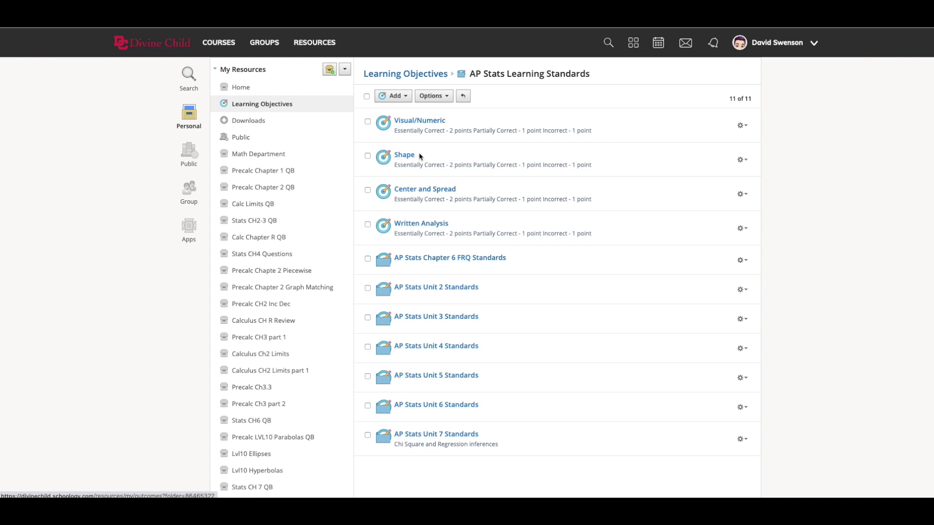
{"action": "scroll", "coordinate": [428, 319], "scroll_direction": "down", "scroll_amount": 1}
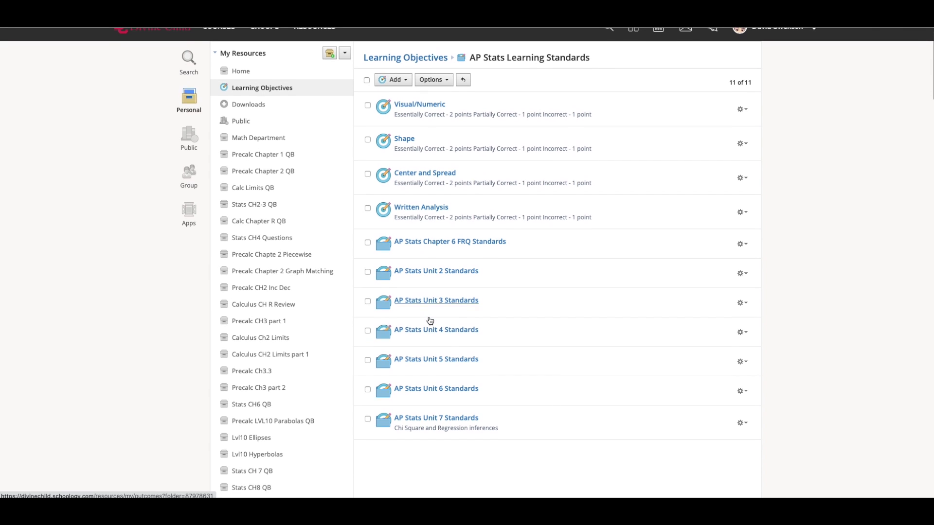
{"action": "left_click", "coordinate": [440, 420]}
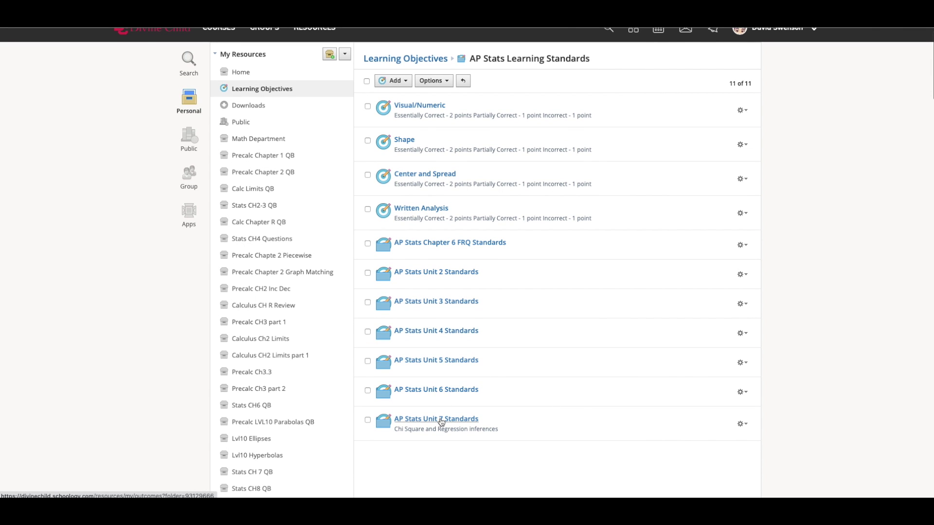